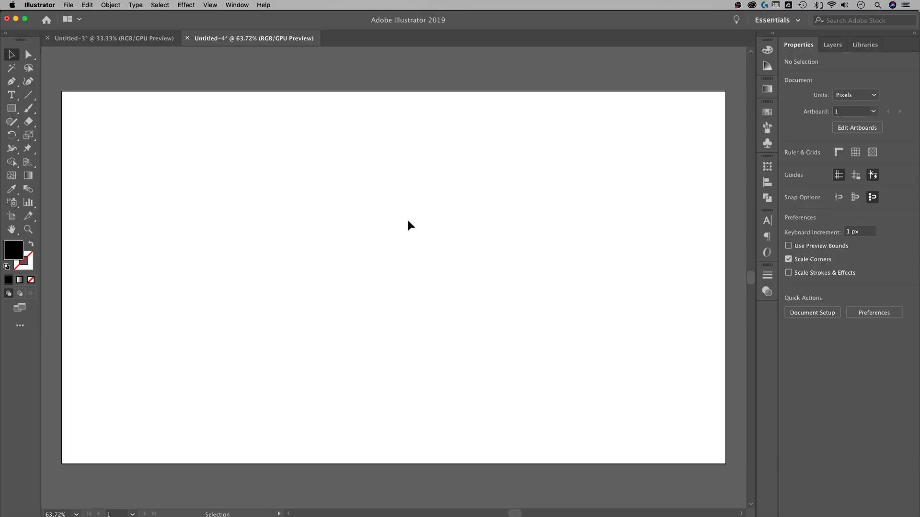
- Start adding the line I CAN CLICK OUT HERE AND START TYPING with the Type tool
key(t)
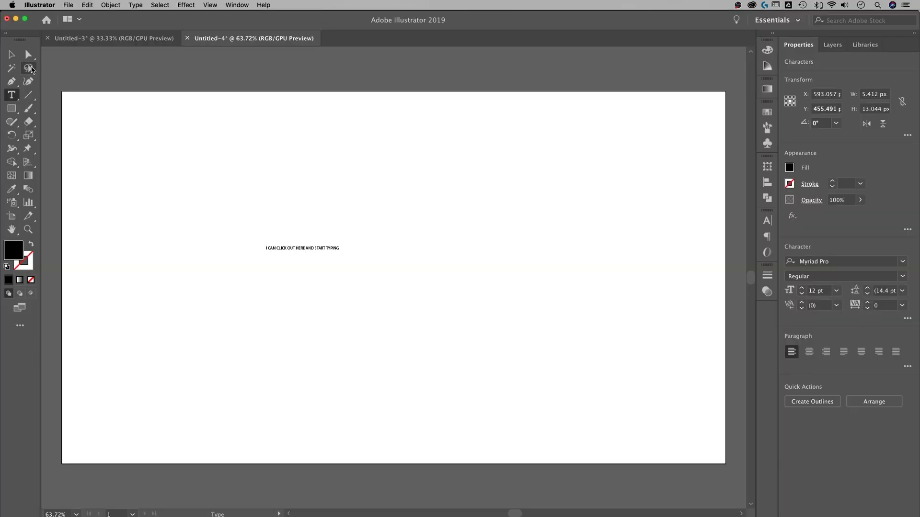
- Enlarge the text object to about 65.56 pt and move it up and left
click(10, 56)
drag(340, 253, 664, 422)
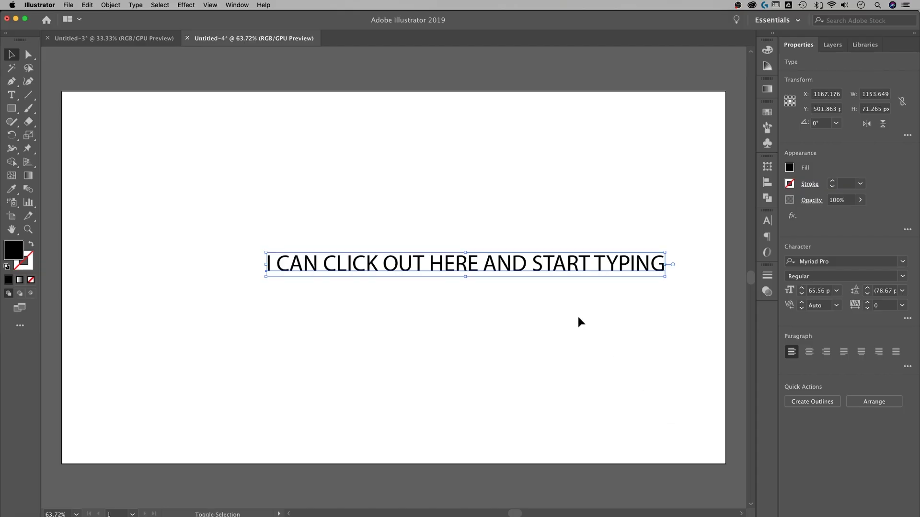
drag(544, 272, 475, 260)
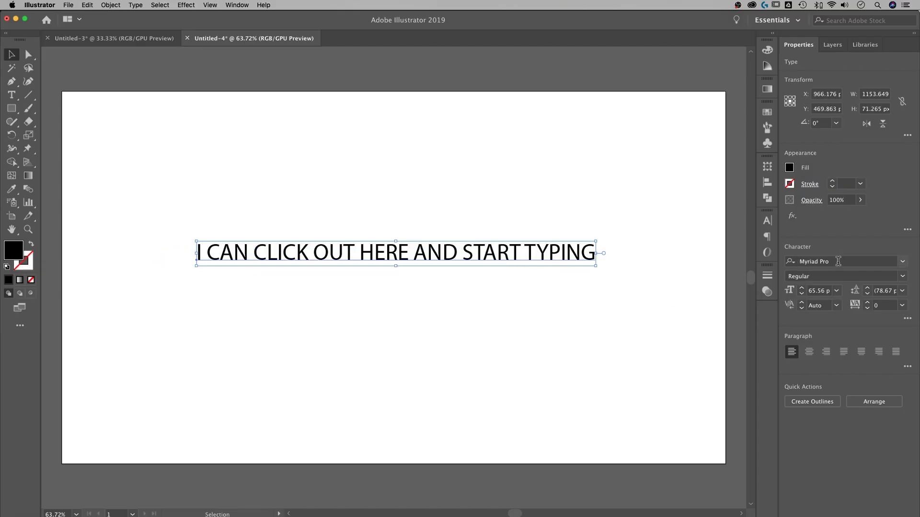
- Set the text line in the BRUX font
click(838, 261)
text(bru)
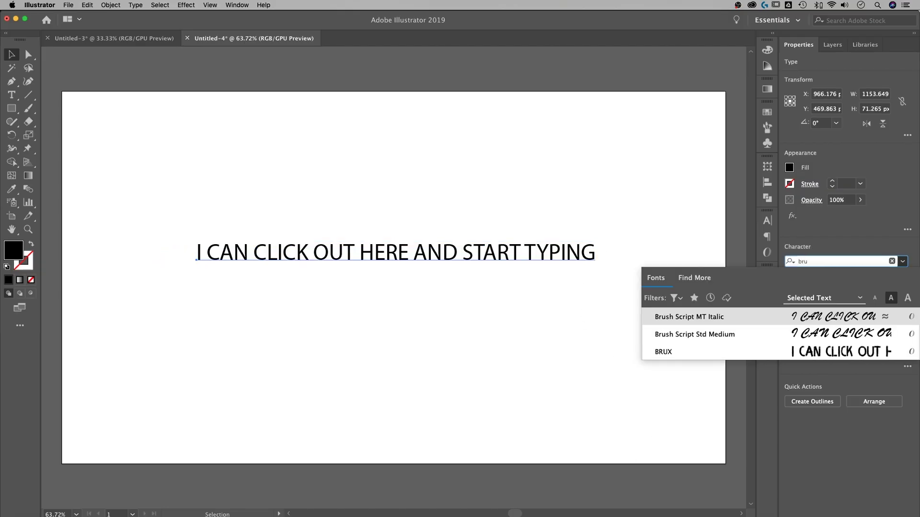
key(Down)
key(Down)
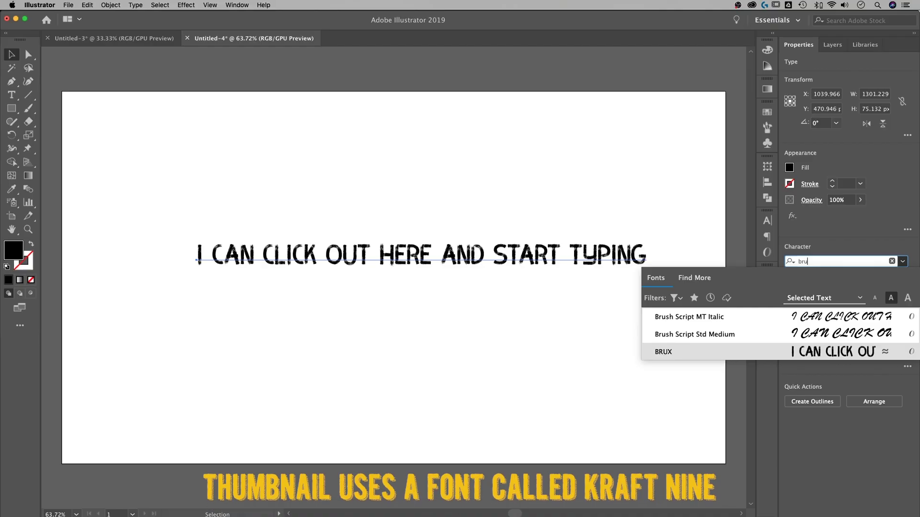
key(Return)
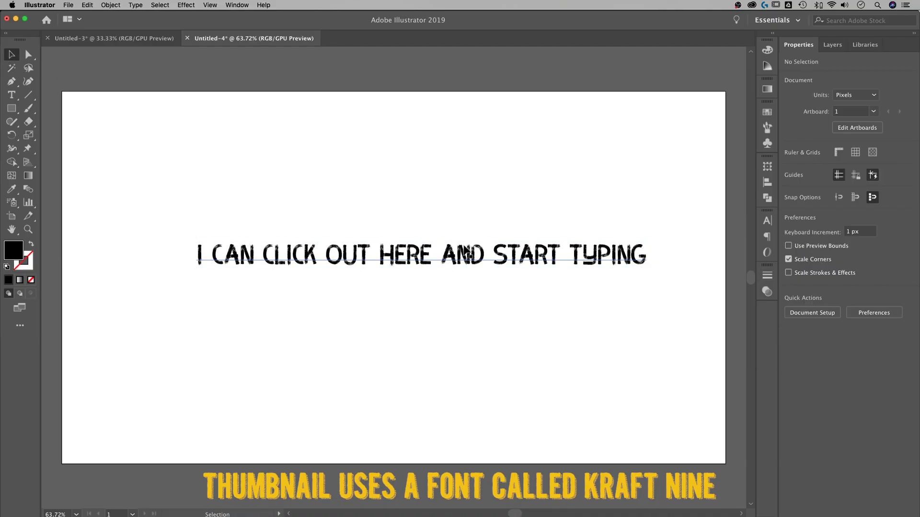
click(648, 265)
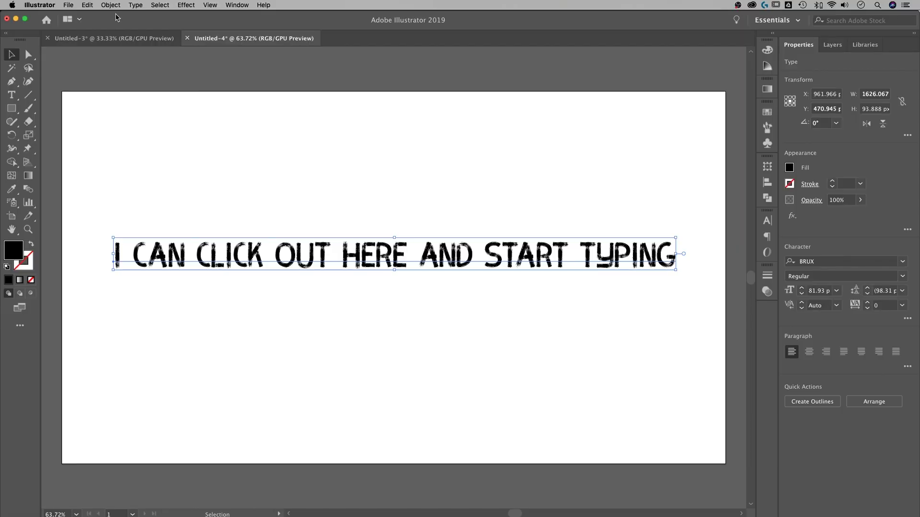
- Open the Shear dialog for the text and check the shear preview
click(110, 4)
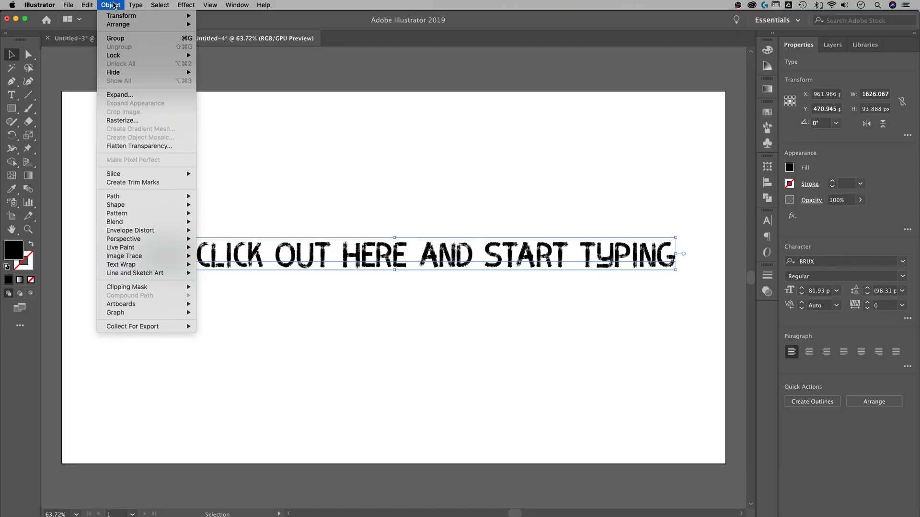
mouse_move(170, 20)
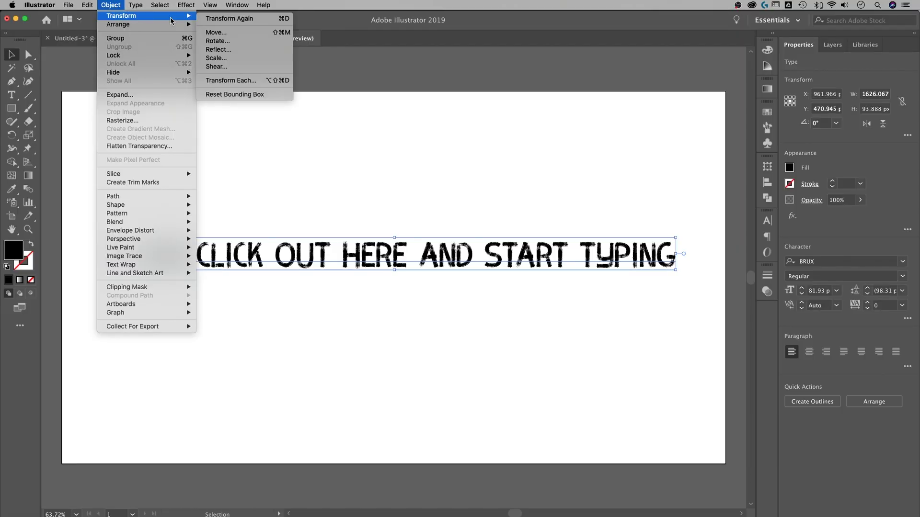
click(236, 67)
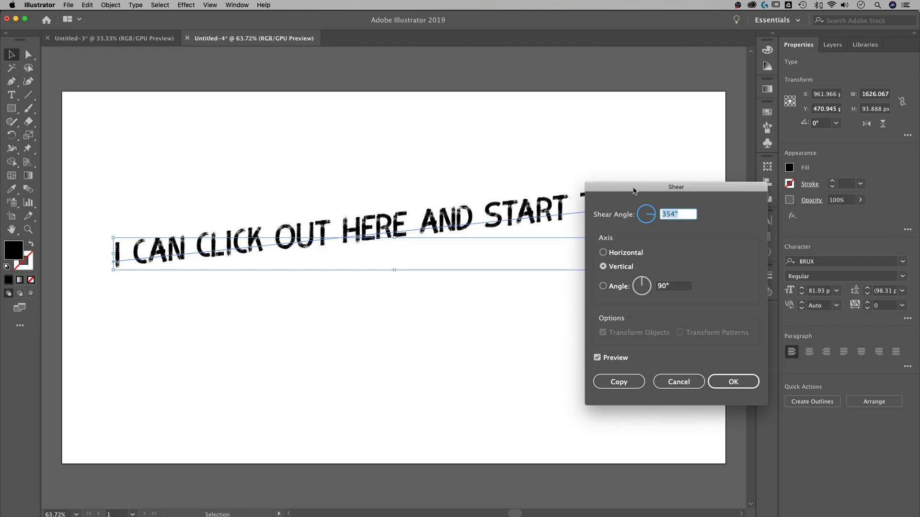
drag(633, 191, 600, 177)
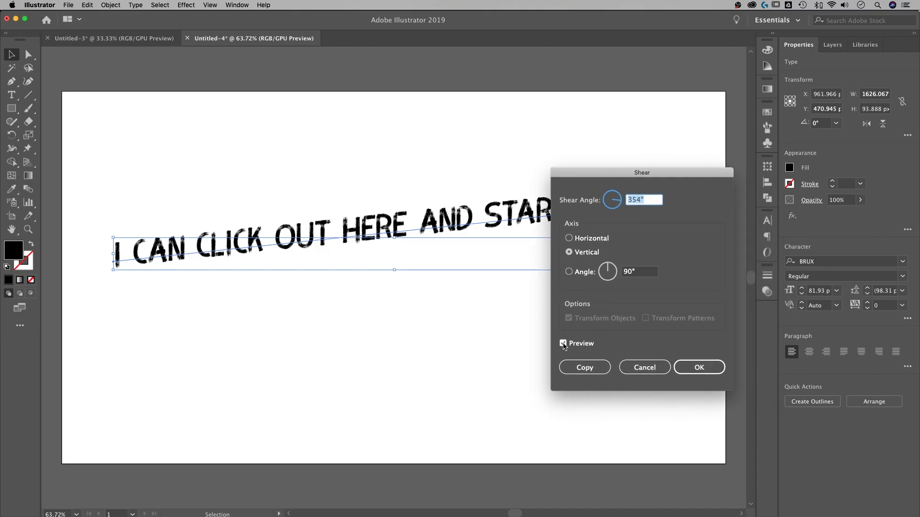
click(563, 343)
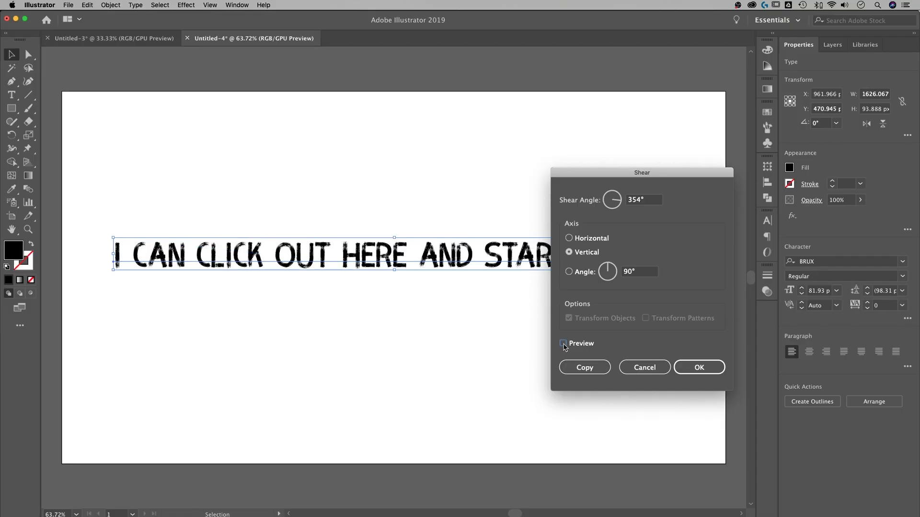
click(564, 344)
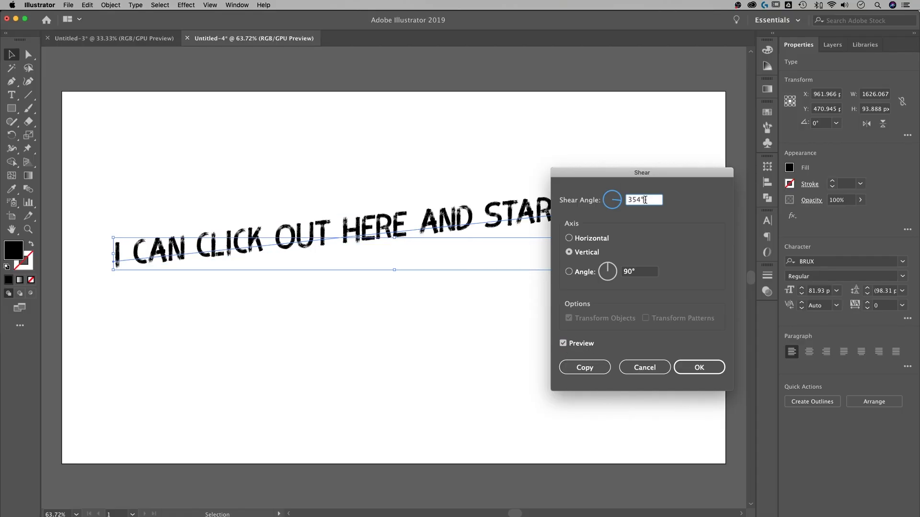
- Shear the text vertically at 353° so it slants upward to the right
key(Up)
key(Up)
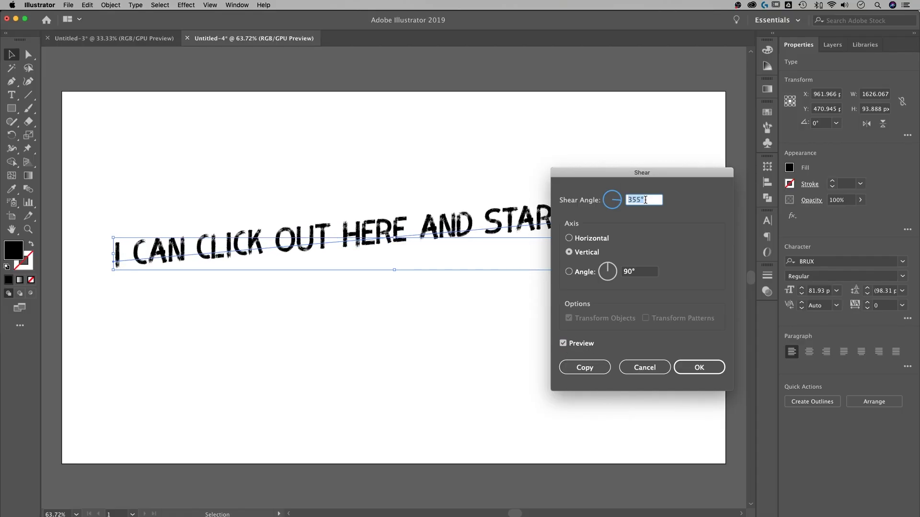
drag(650, 181, 799, 154)
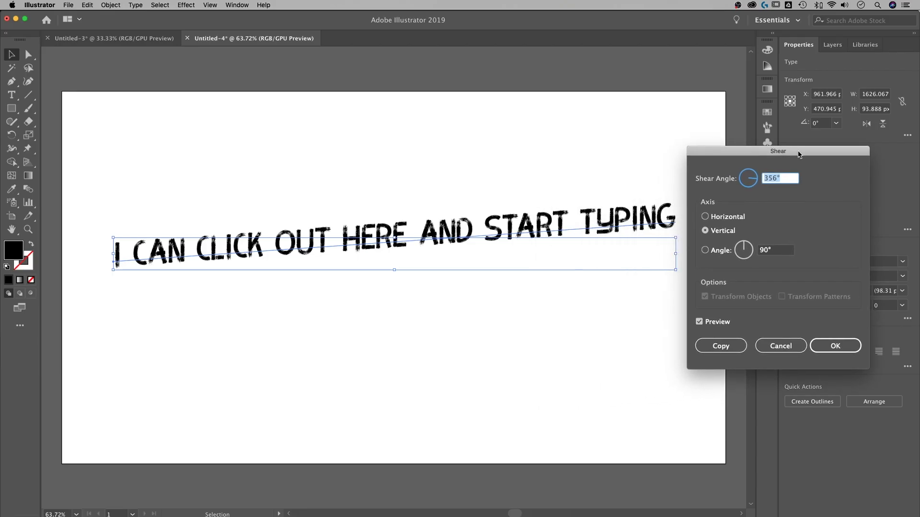
key(Down)
key(Down)
key(Down)
key(Down)
key(Down)
key(Down)
key(Down)
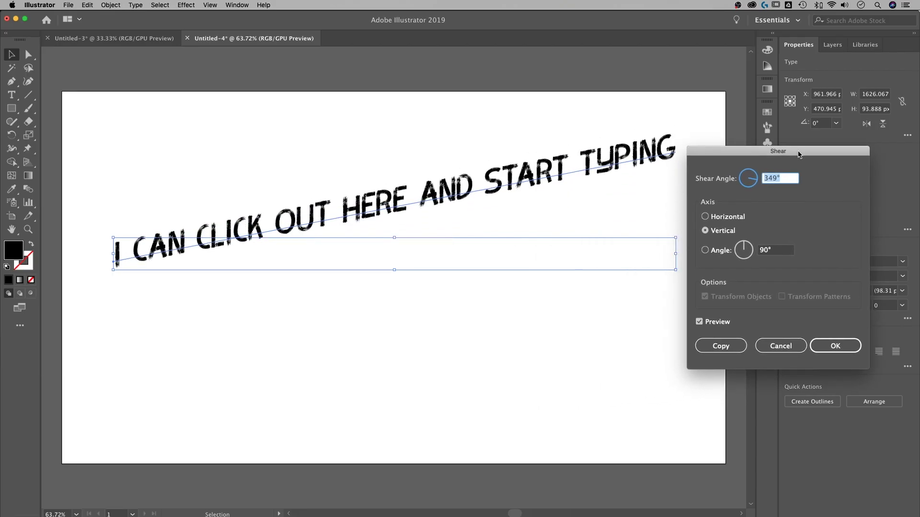
key(Down)
key(Down)
key(Down)
key(Down)
key(Down)
key(Down)
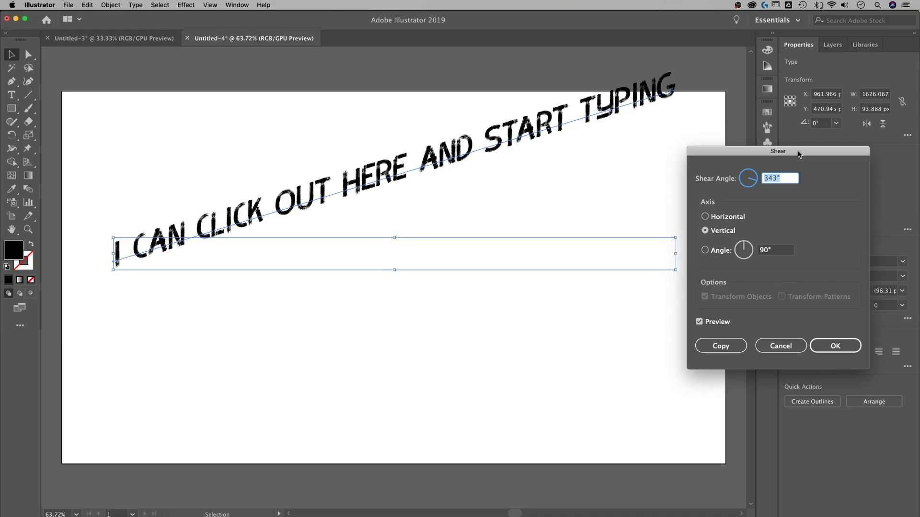
key(Down)
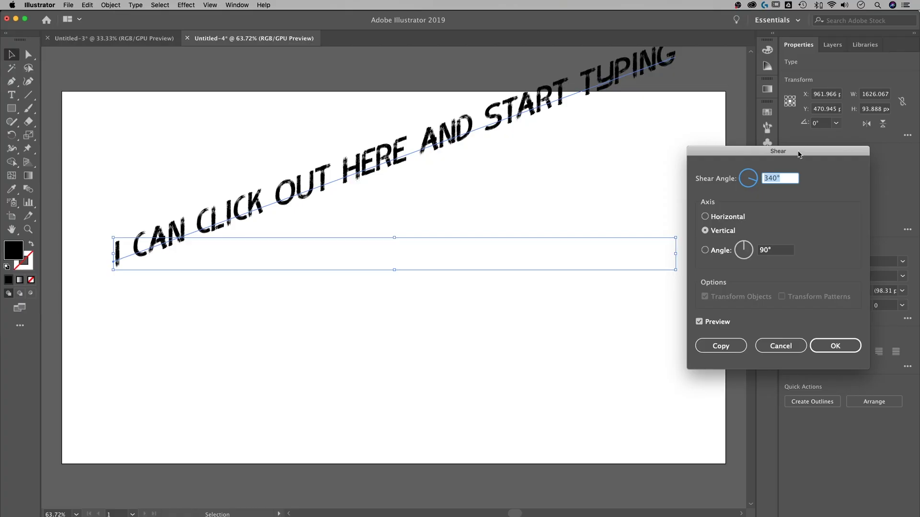
key(Up)
key(Up)
key(Up)
key(Up)
key(Up)
key(Up)
key(Up)
key(Up)
key(Up)
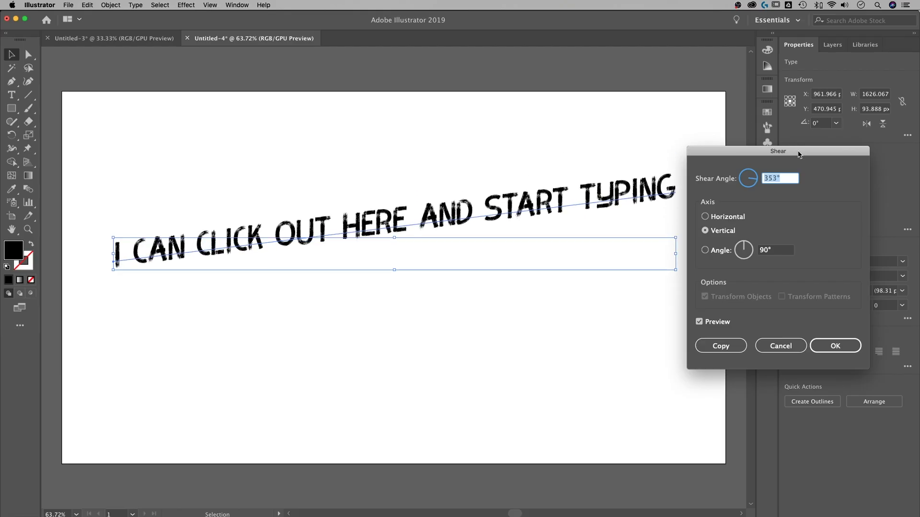
click(832, 345)
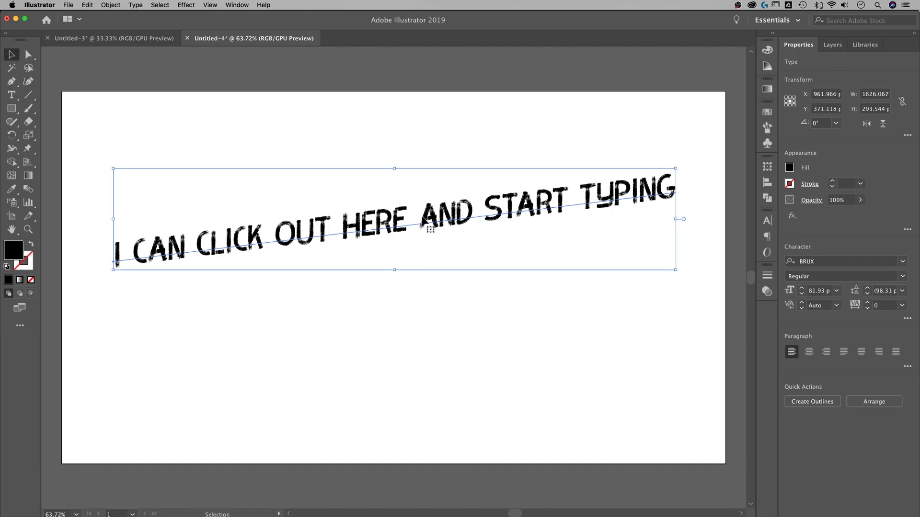
key(t)
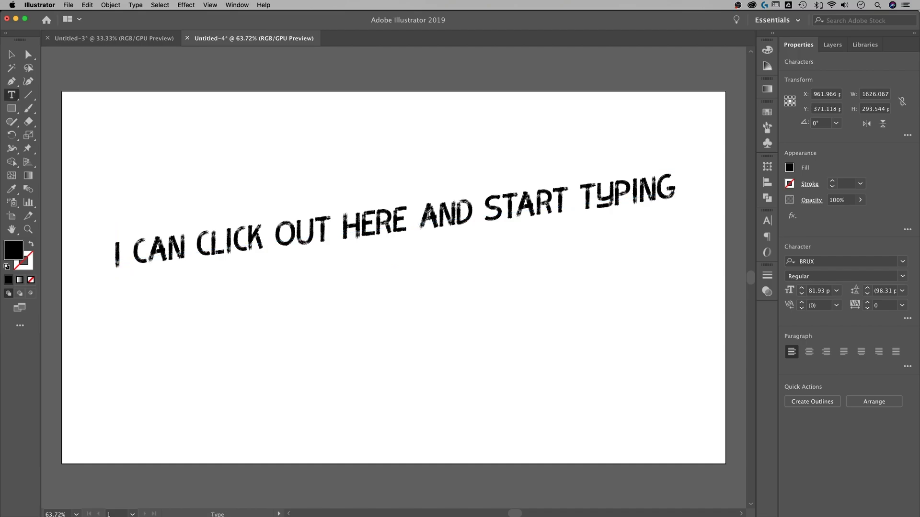
- Break the text before AND so AND START TYPING moves to a second line
key(Return)
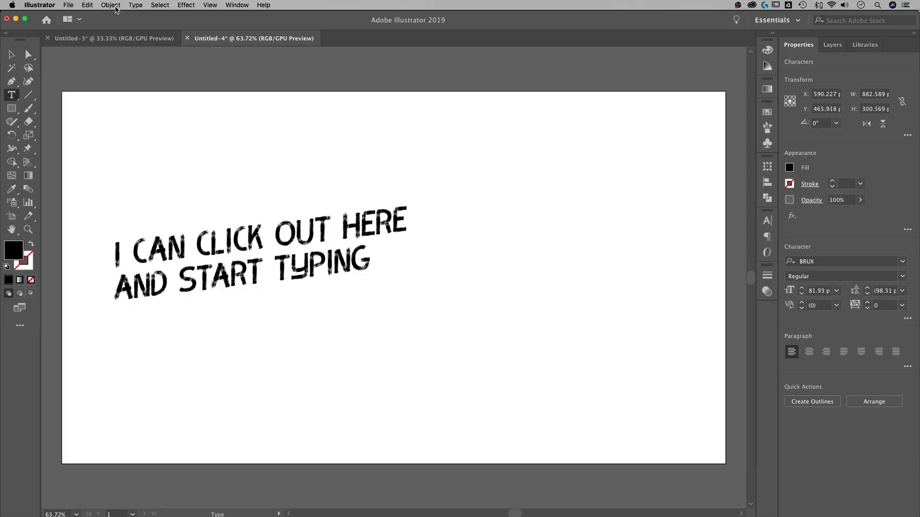
click(109, 6)
- Apply a 186° vertical shear to make the two-line BRUX text run level
mouse_move(118, 16)
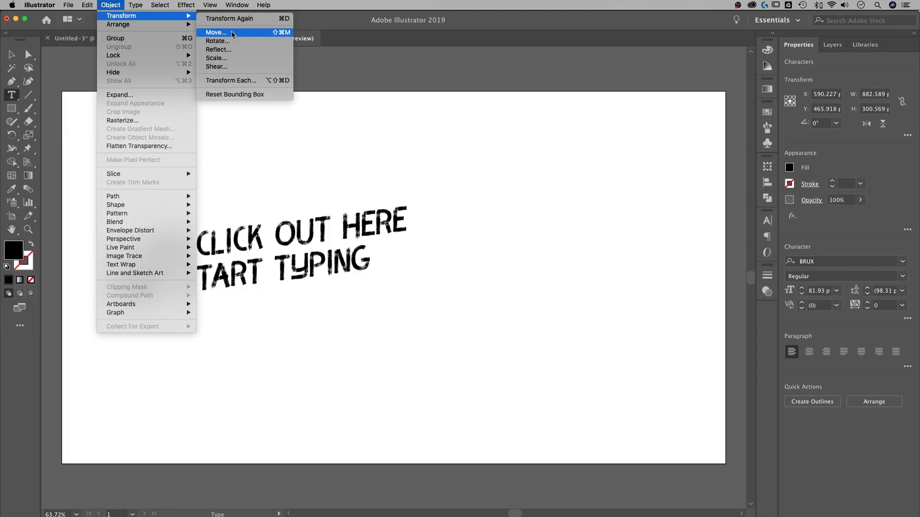
click(226, 66)
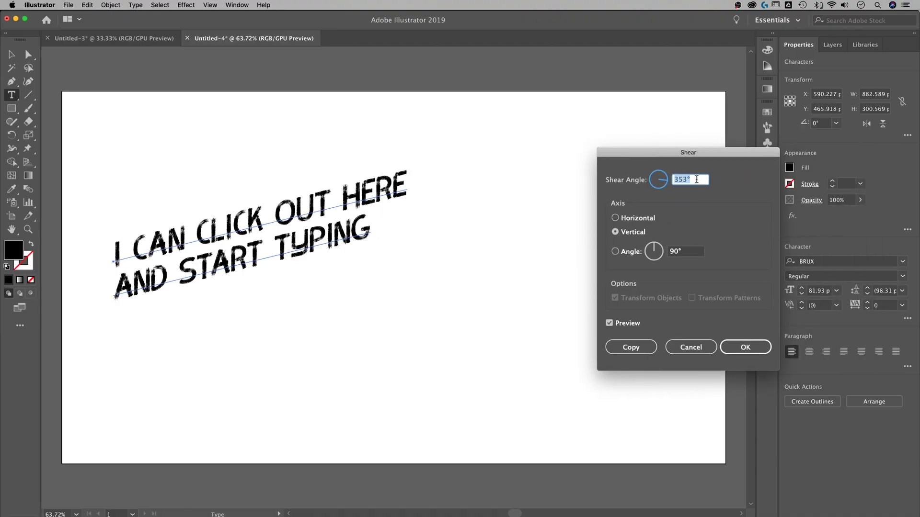
key(Up)
key(Up)
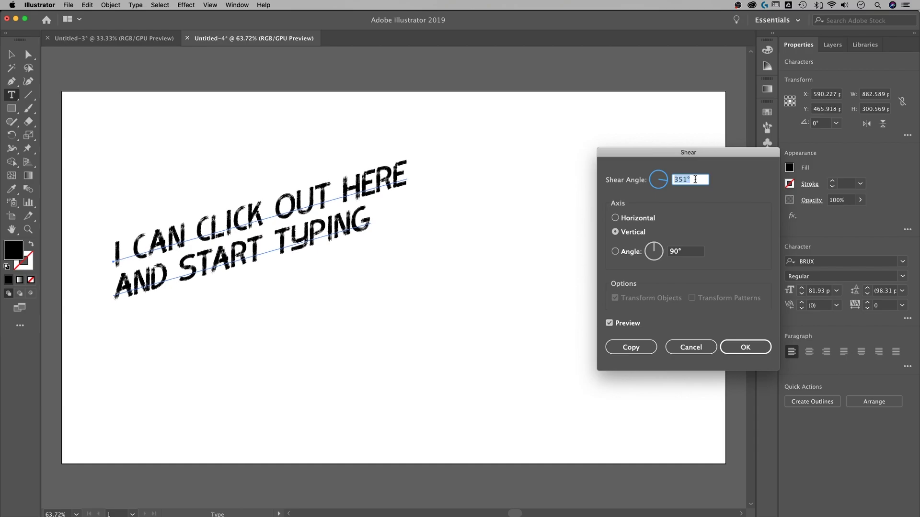
key(Up)
key(Up)
key(Up)
key(Up)
key(Up)
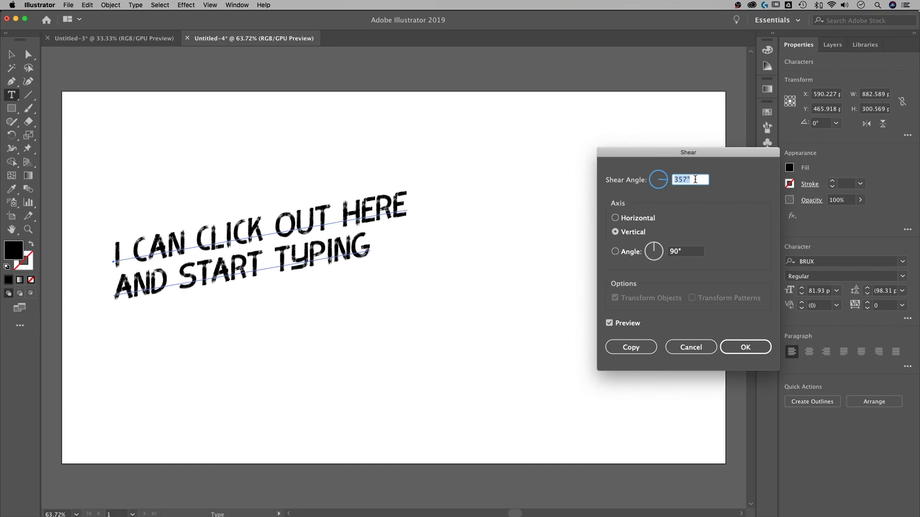
click(654, 182)
key(Down)
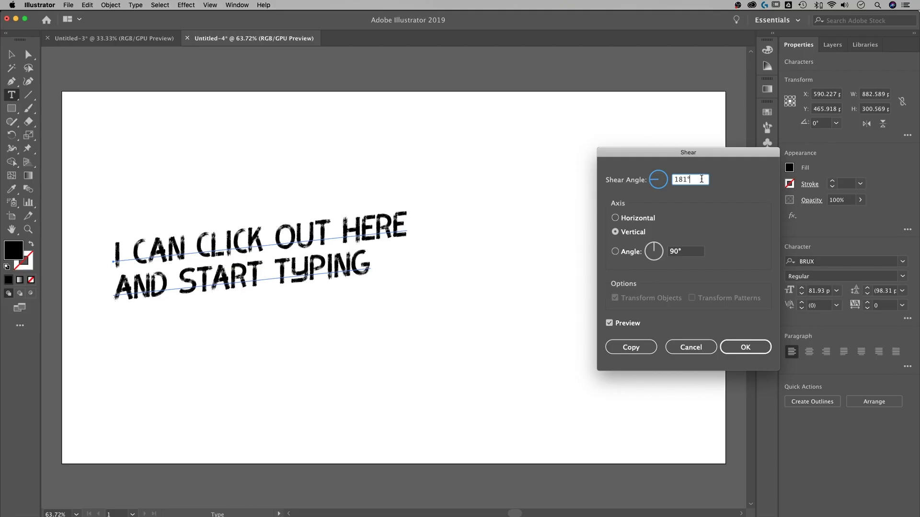
key(Up)
key(Up)
key(Up)
key(Up)
key(Up)
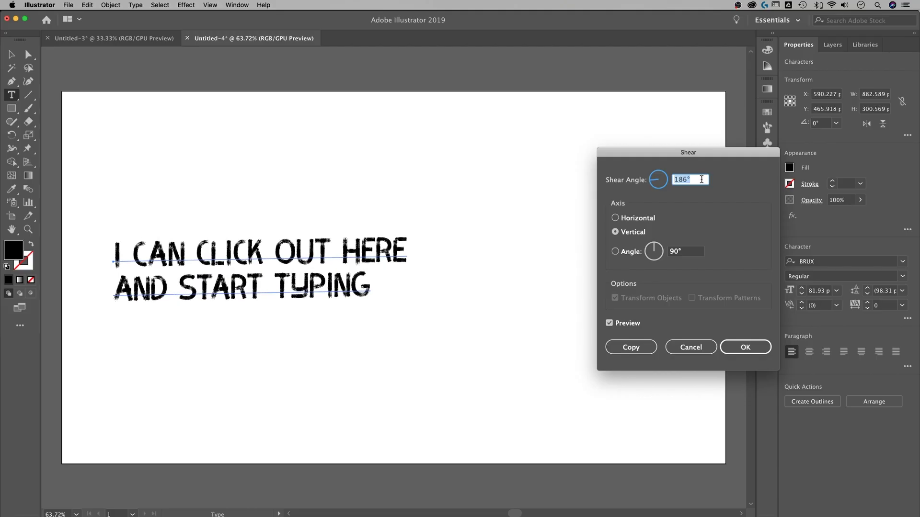
key(Up)
key(Down)
click(745, 346)
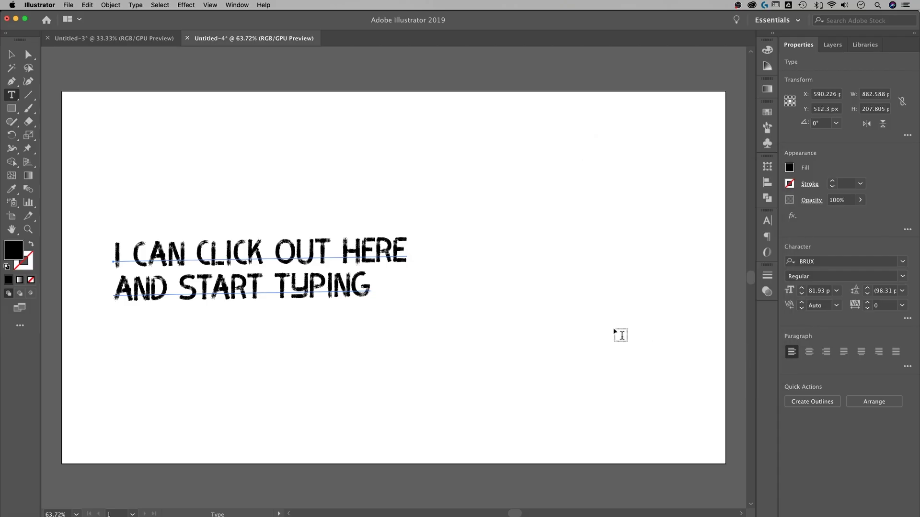
click(339, 250)
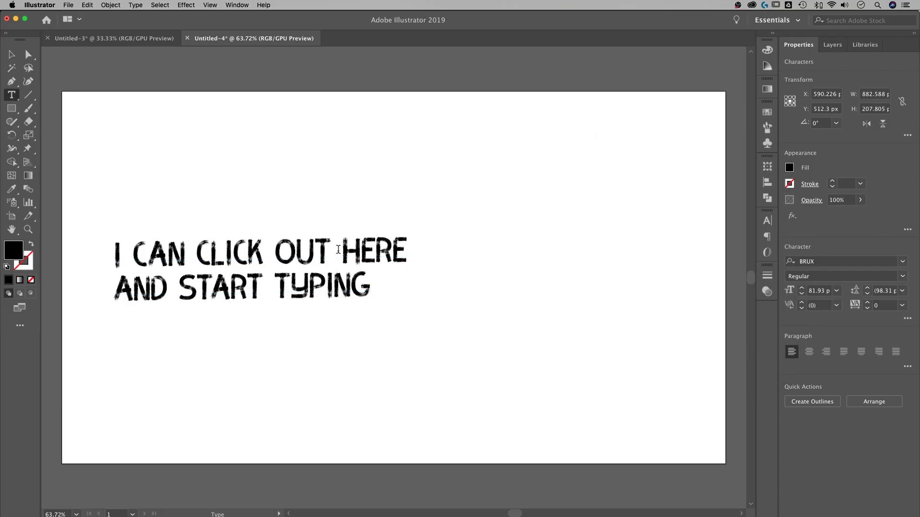
key(Escape)
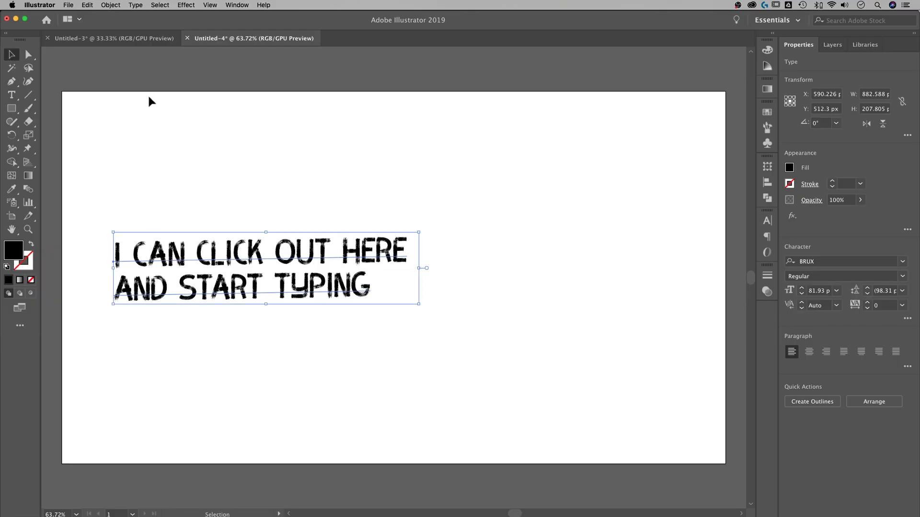